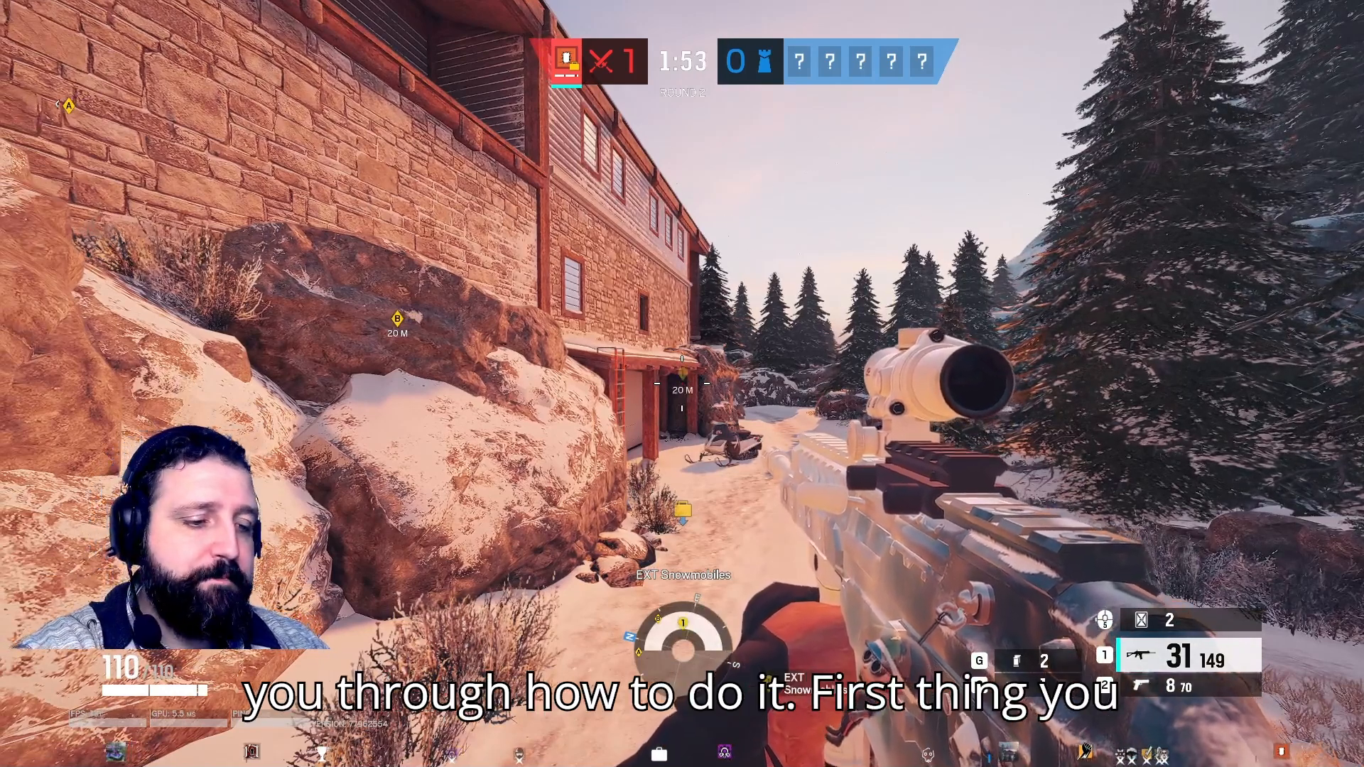
Step: Bring up the R6 Analyst overlay over the game and check the Timeline Widget's toggle and event options in the streaming settings
{"action": "key", "text": "ctrl+F1"}
{"action": "key", "text": "Escape"}
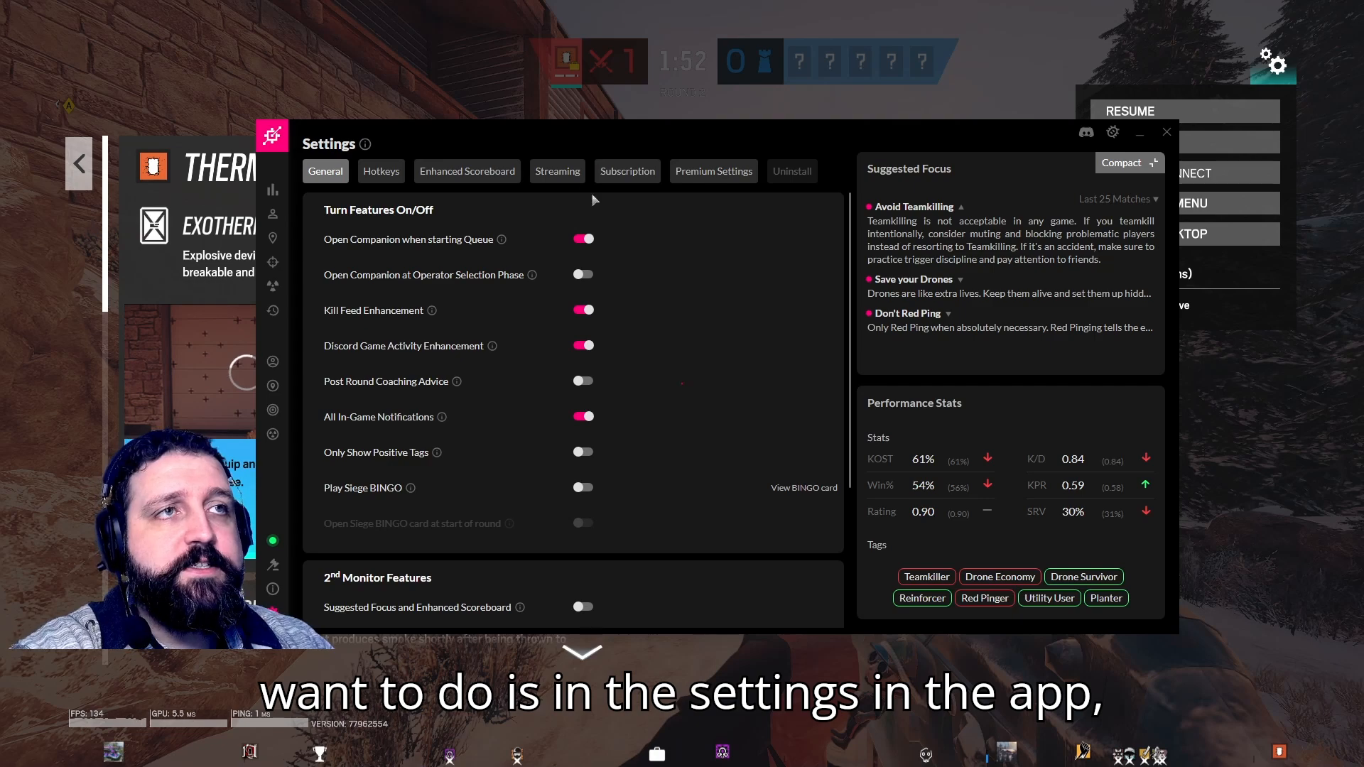
{"action": "left_click", "coordinate": [557, 171]}
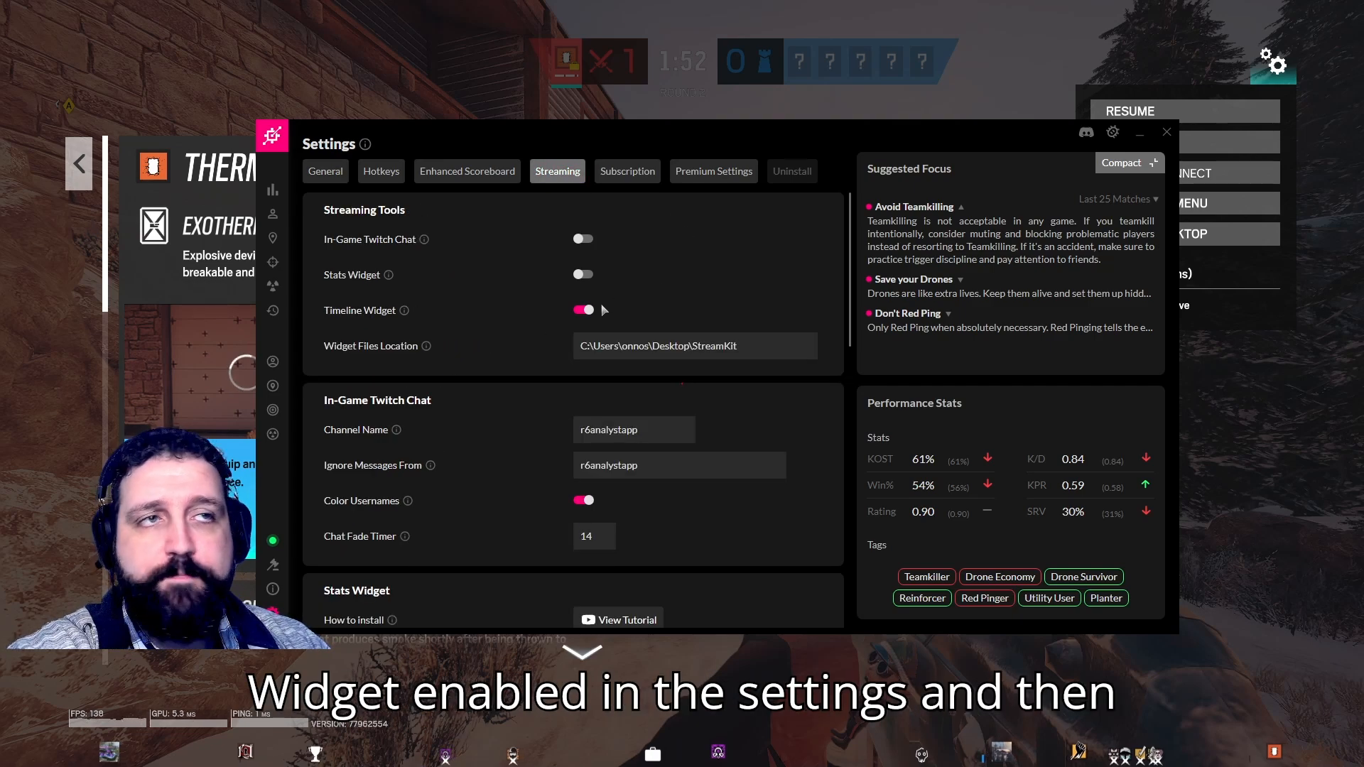
{"action": "scroll", "coordinate": [832, 470], "scroll_direction": "down", "scroll_amount": 10}
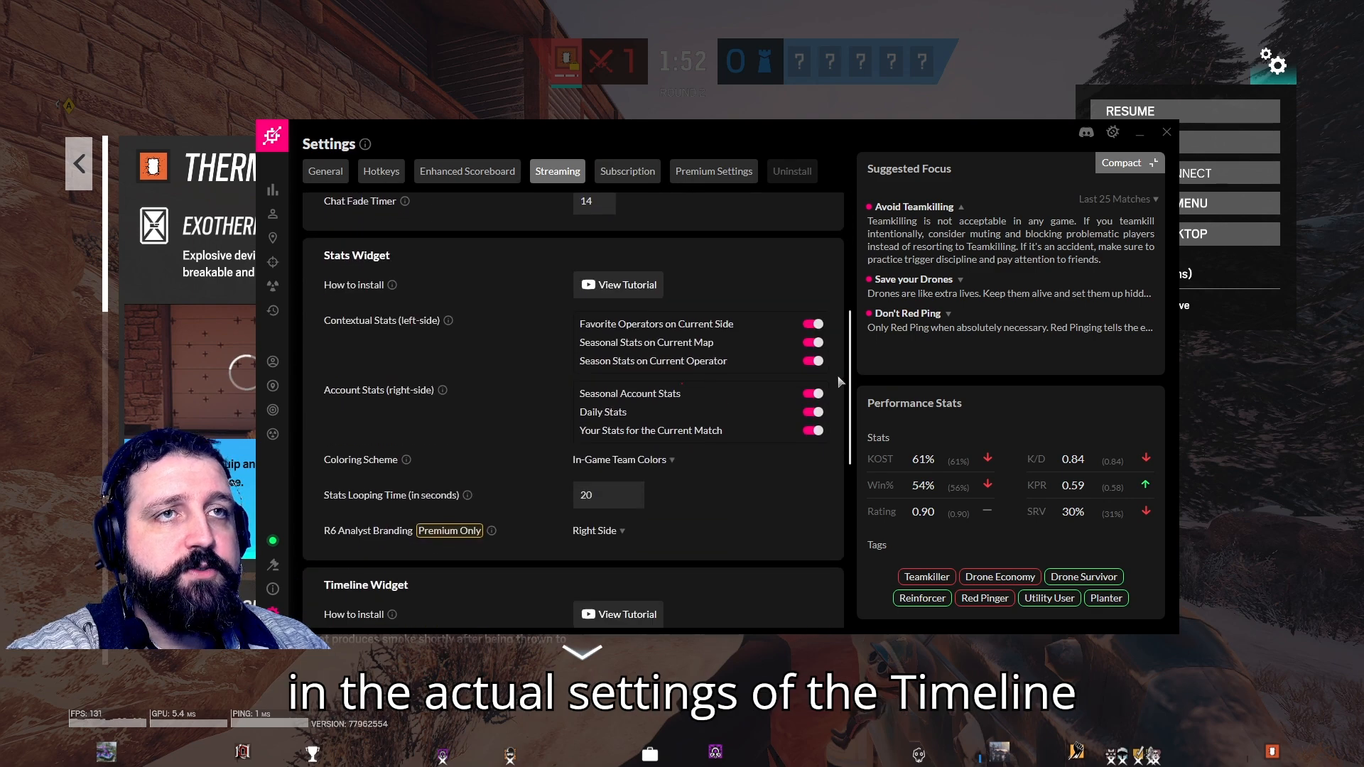
{"action": "scroll", "coordinate": [832, 470], "scroll_direction": "down", "scroll_amount": 3}
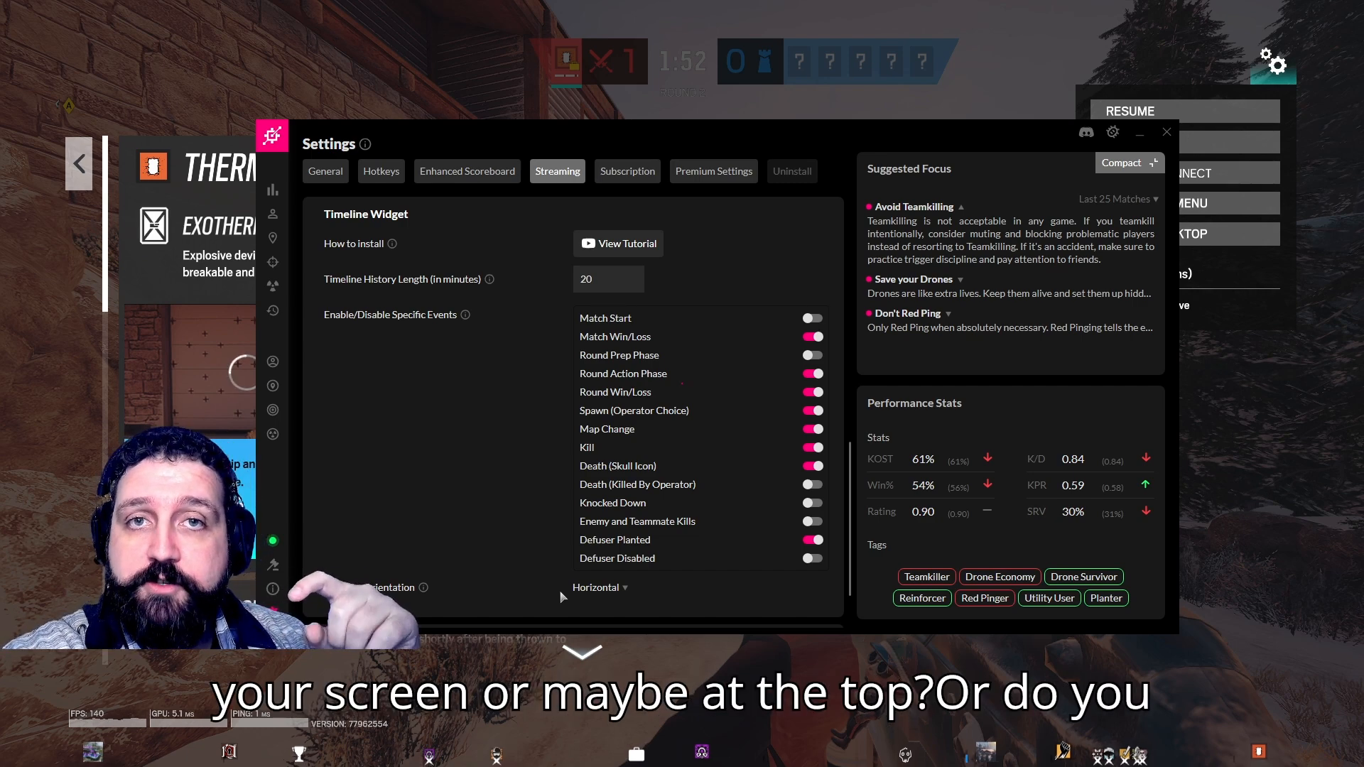
Step: Inspect the available Timeline Orientation choices for the Timeline Widget and close the list without choosing another one
{"action": "left_click", "coordinate": [603, 590]}
{"action": "scroll", "coordinate": [611, 625], "scroll_direction": "down", "scroll_amount": 1}
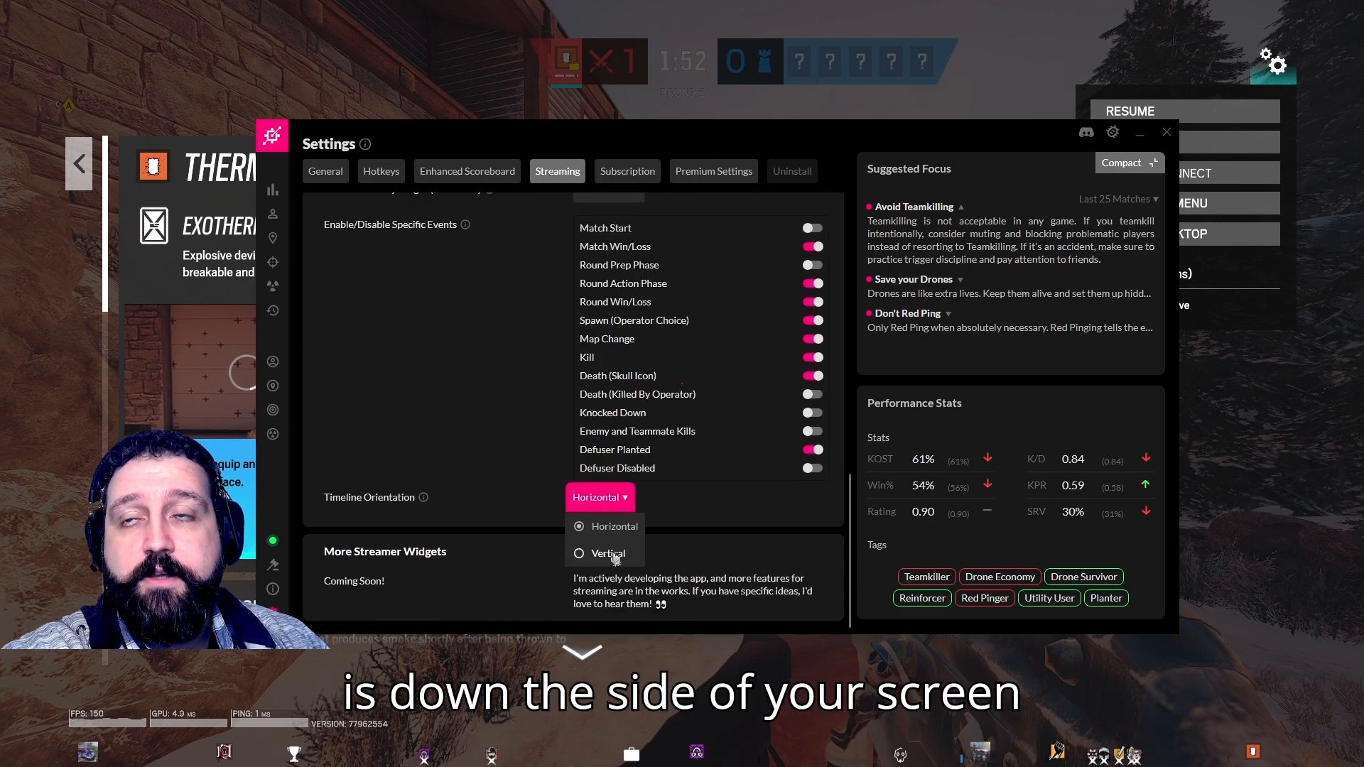
{"action": "left_click", "coordinate": [704, 537]}
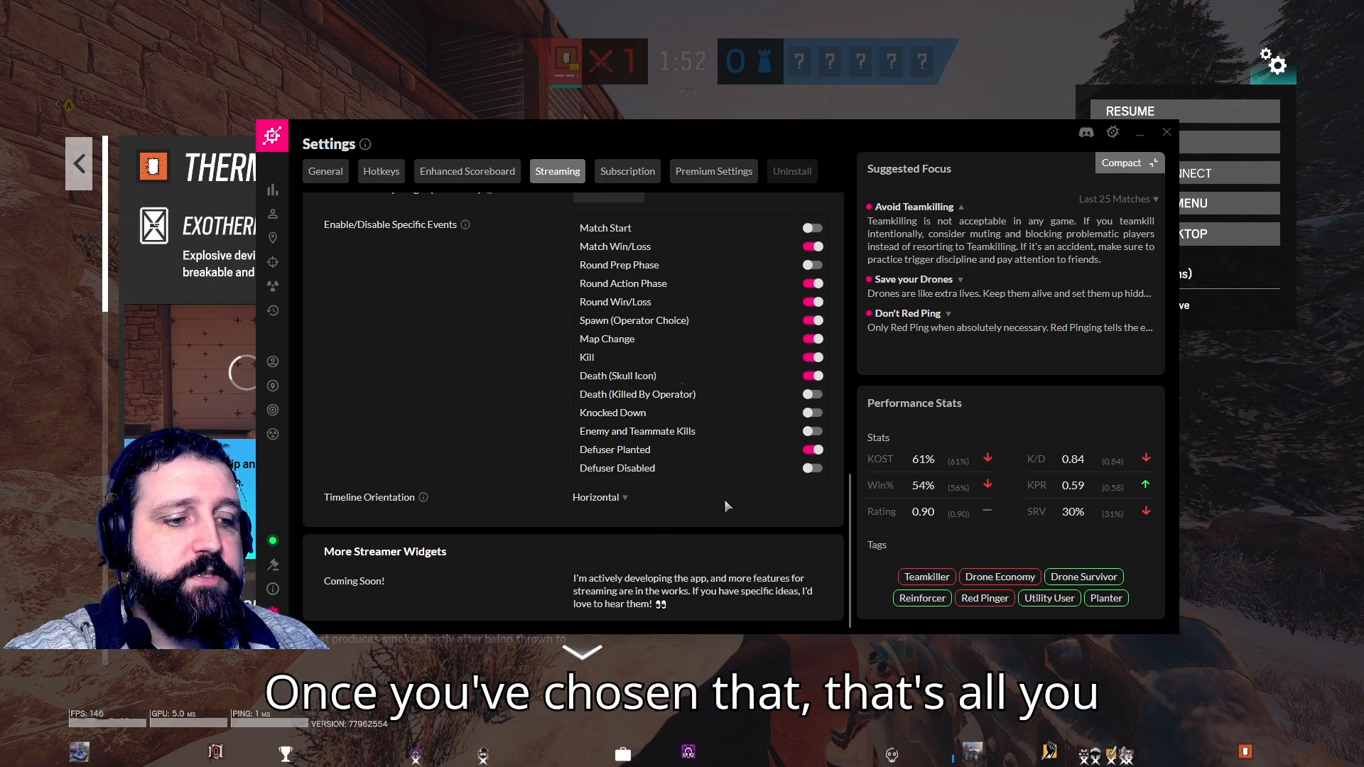
Step: Switch to Streamlabs Desktop and add a new Browser Source named "R6A Timeline Widget" to the Example Scene
{"action": "key", "text": "ctrl+Tab"}
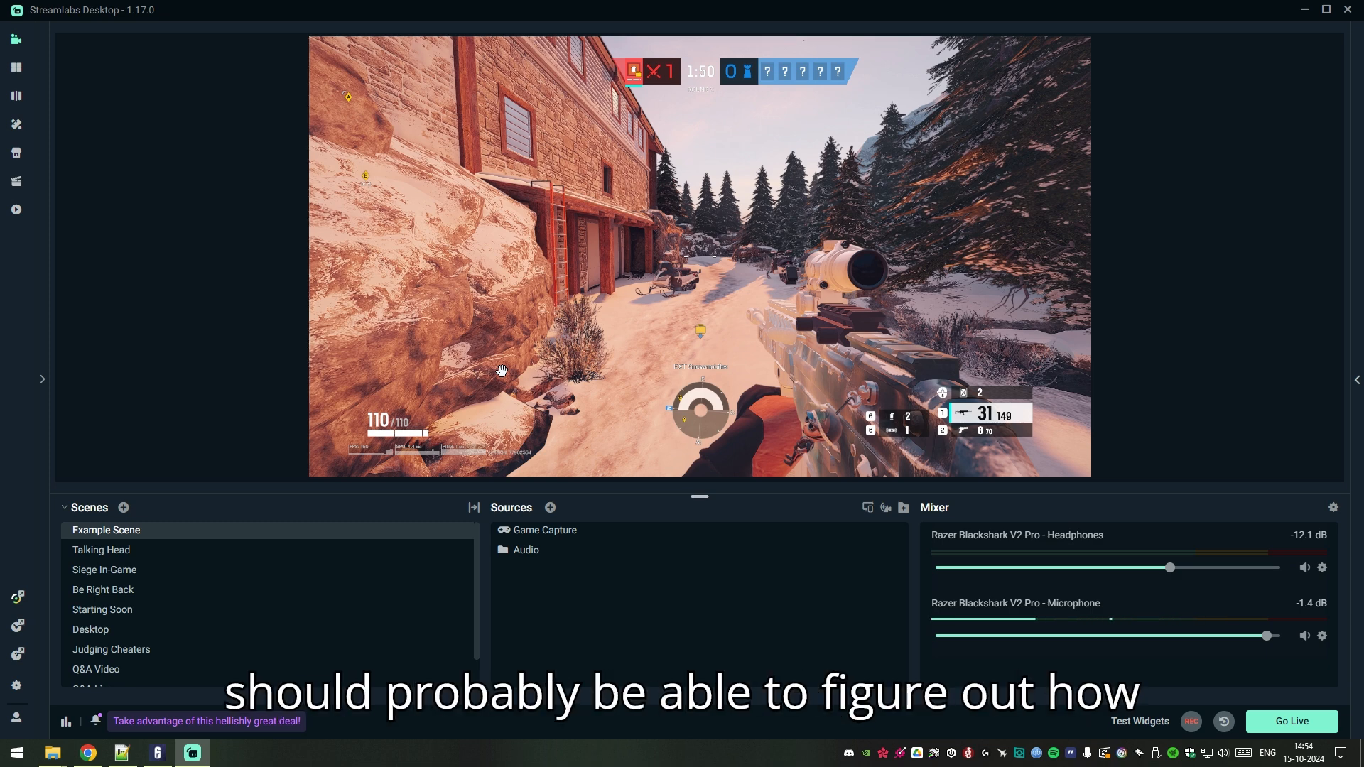
{"action": "left_click", "coordinate": [551, 507]}
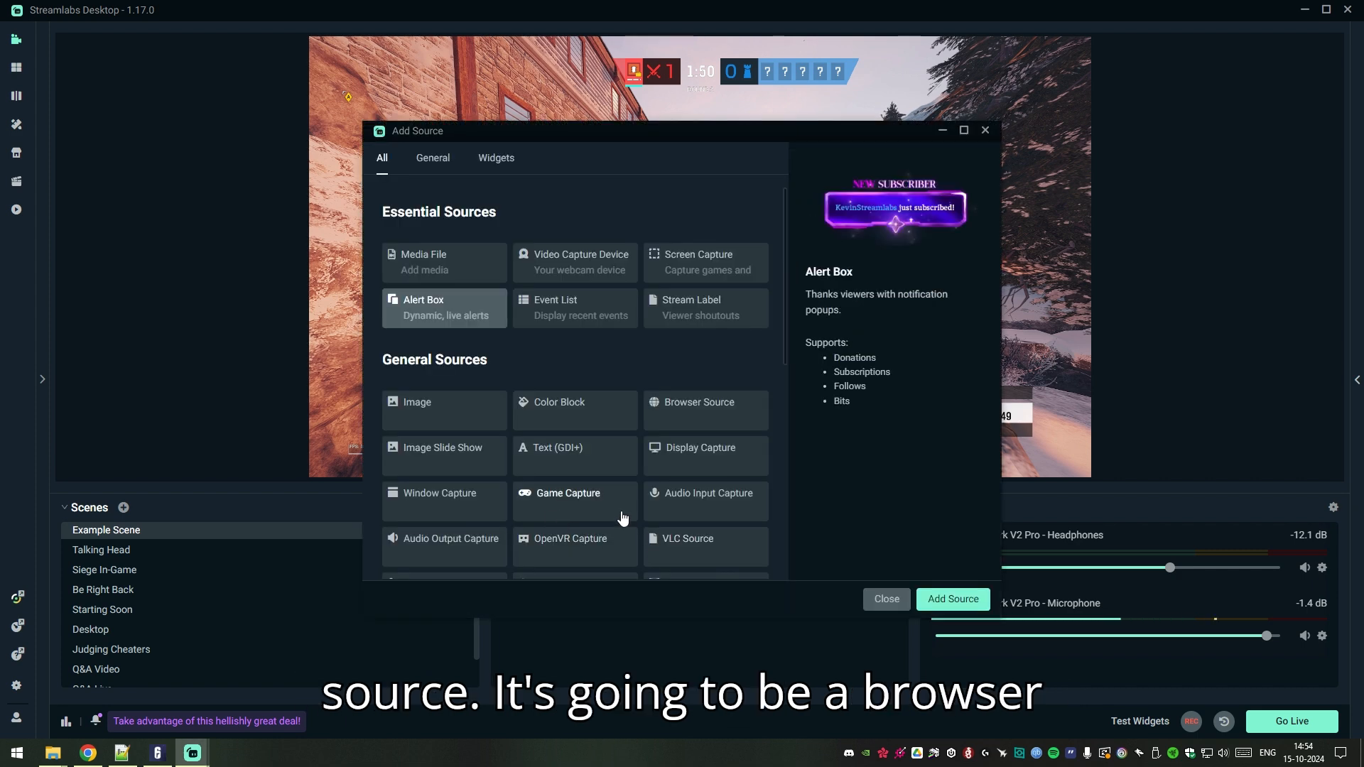
{"action": "left_click", "coordinate": [687, 420]}
{"action": "left_click", "coordinate": [945, 598]}
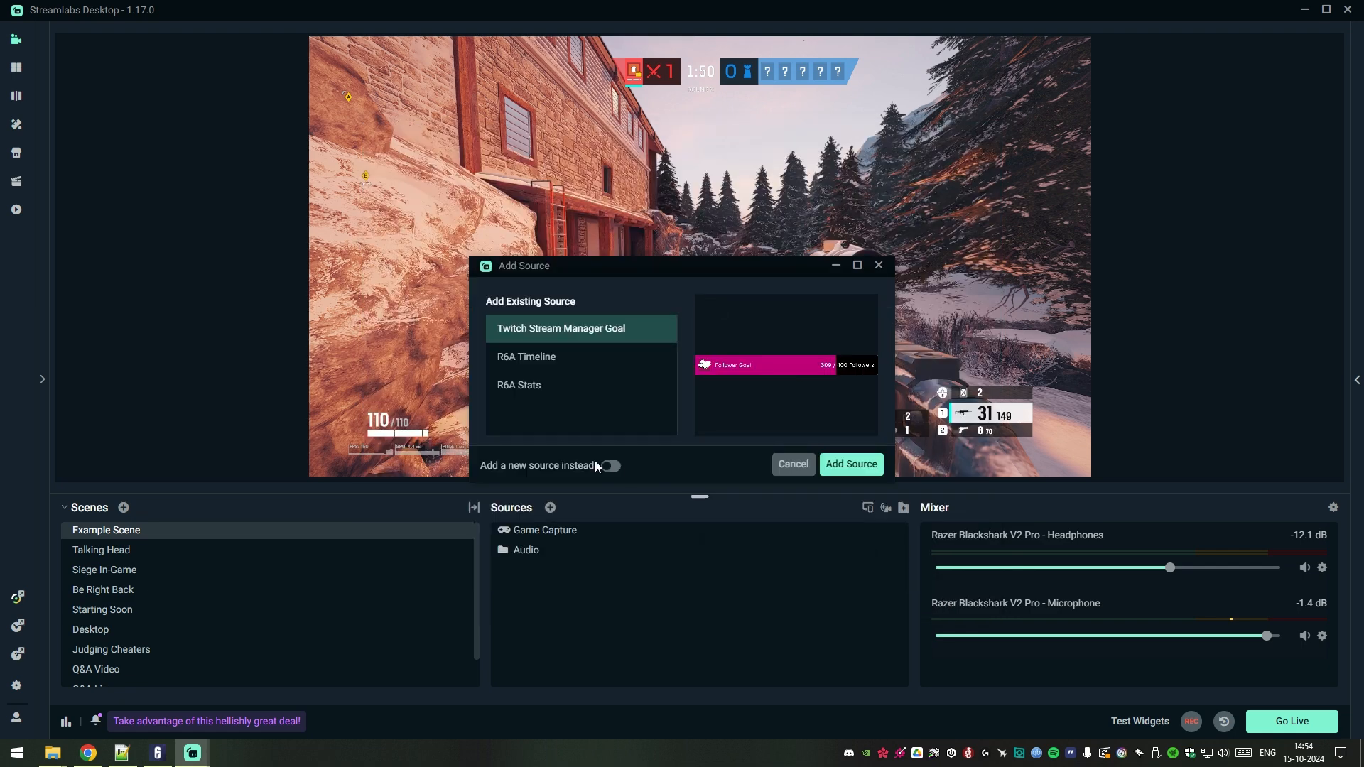
{"action": "left_click", "coordinate": [610, 465]}
{"action": "left_click_drag", "start_coordinate": [567, 354], "coordinate": [482, 354]}
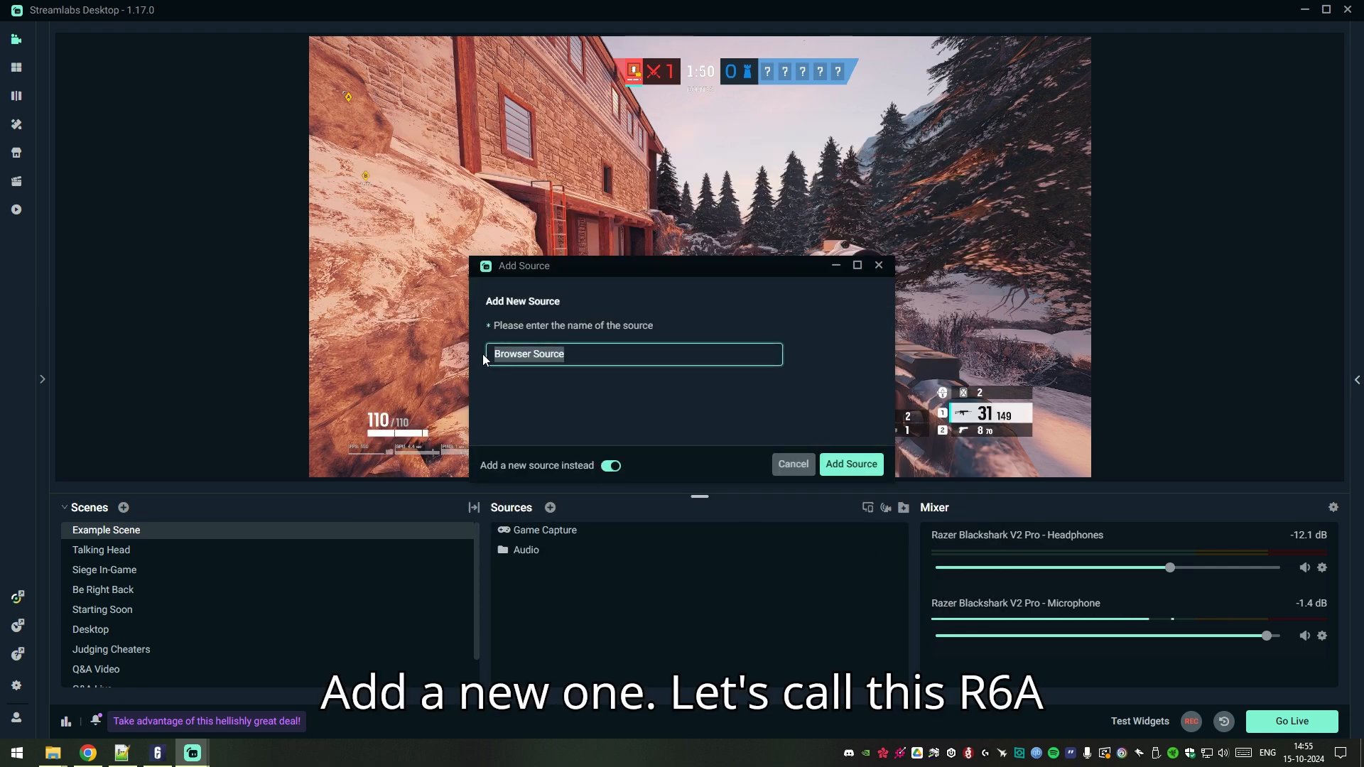
{"action": "type", "text": "R6A Timeline Widget"}
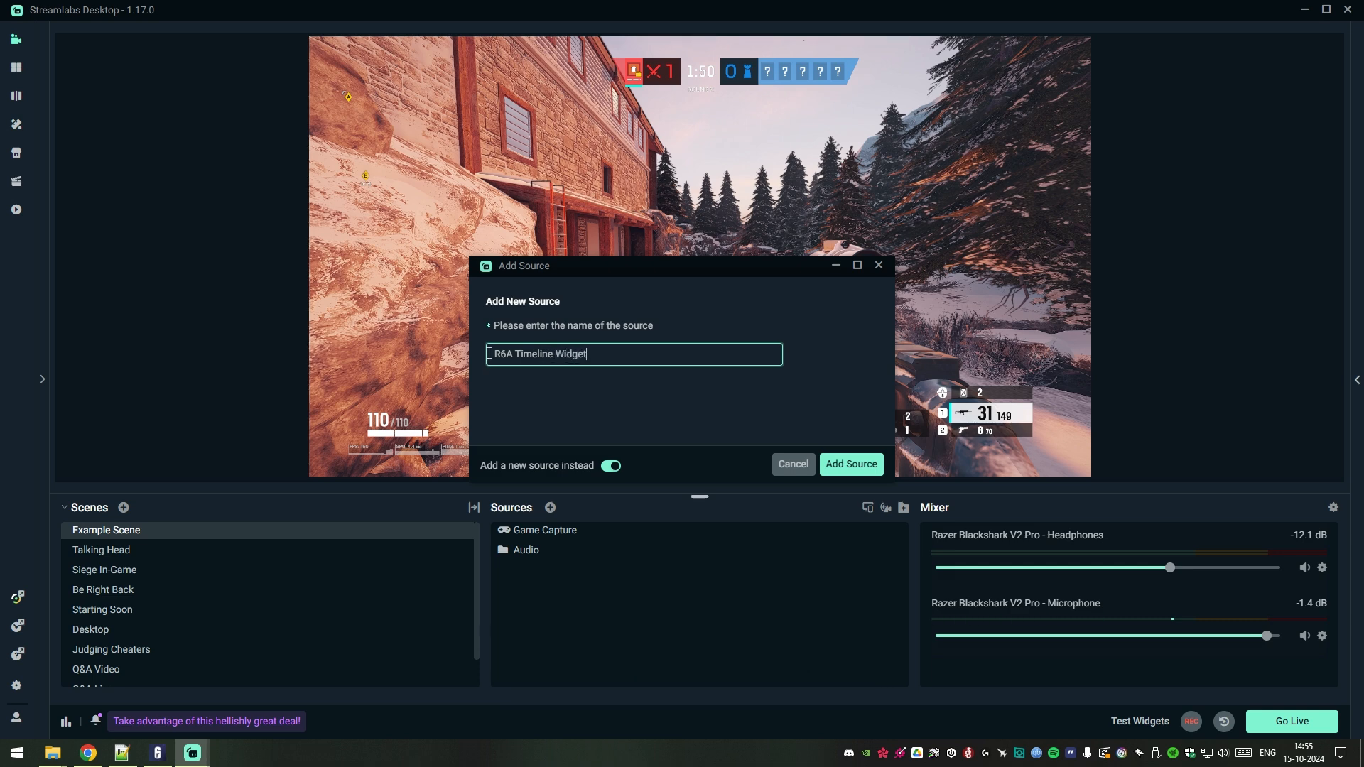
{"action": "left_click", "coordinate": [857, 471]}
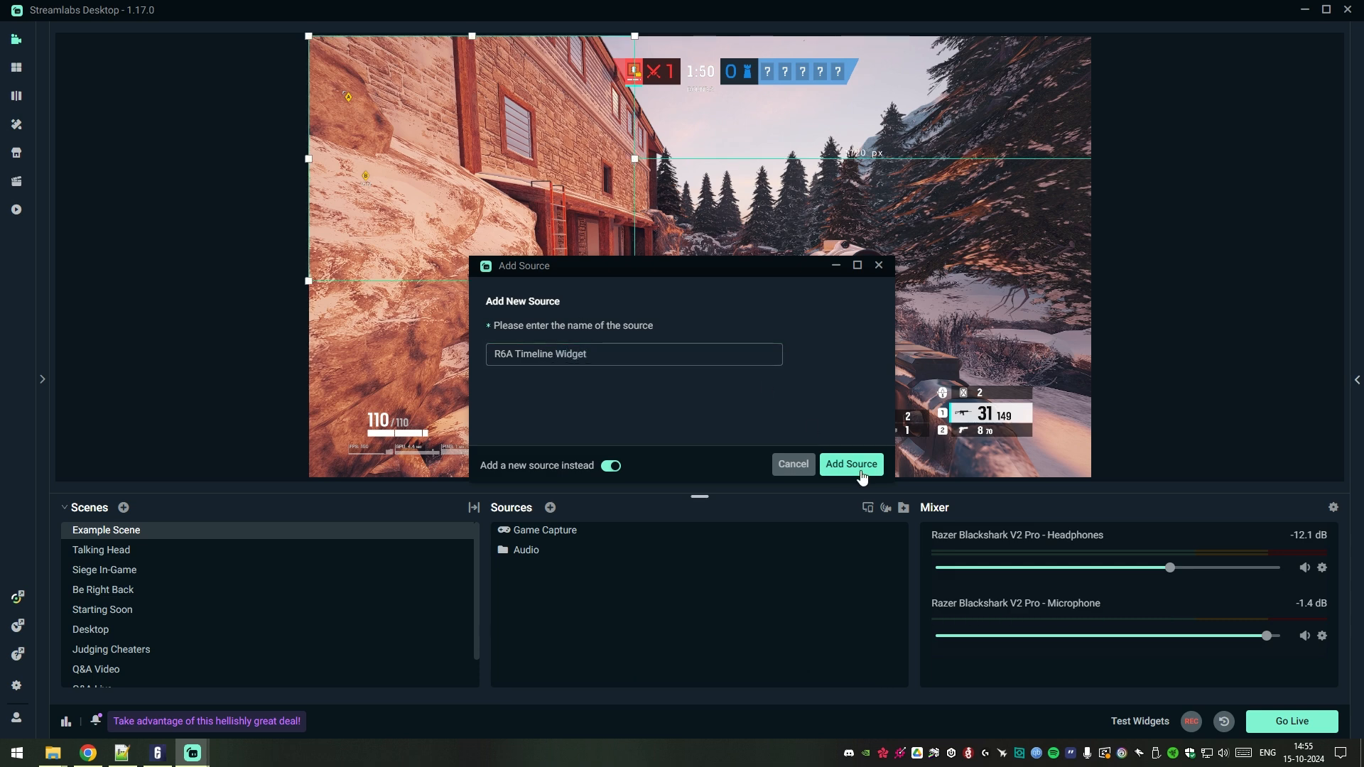
Step: Make the browser source use a local file and load timeline.html from the R6A Streaming Widgets folder
{"action": "left_click", "coordinate": [622, 278]}
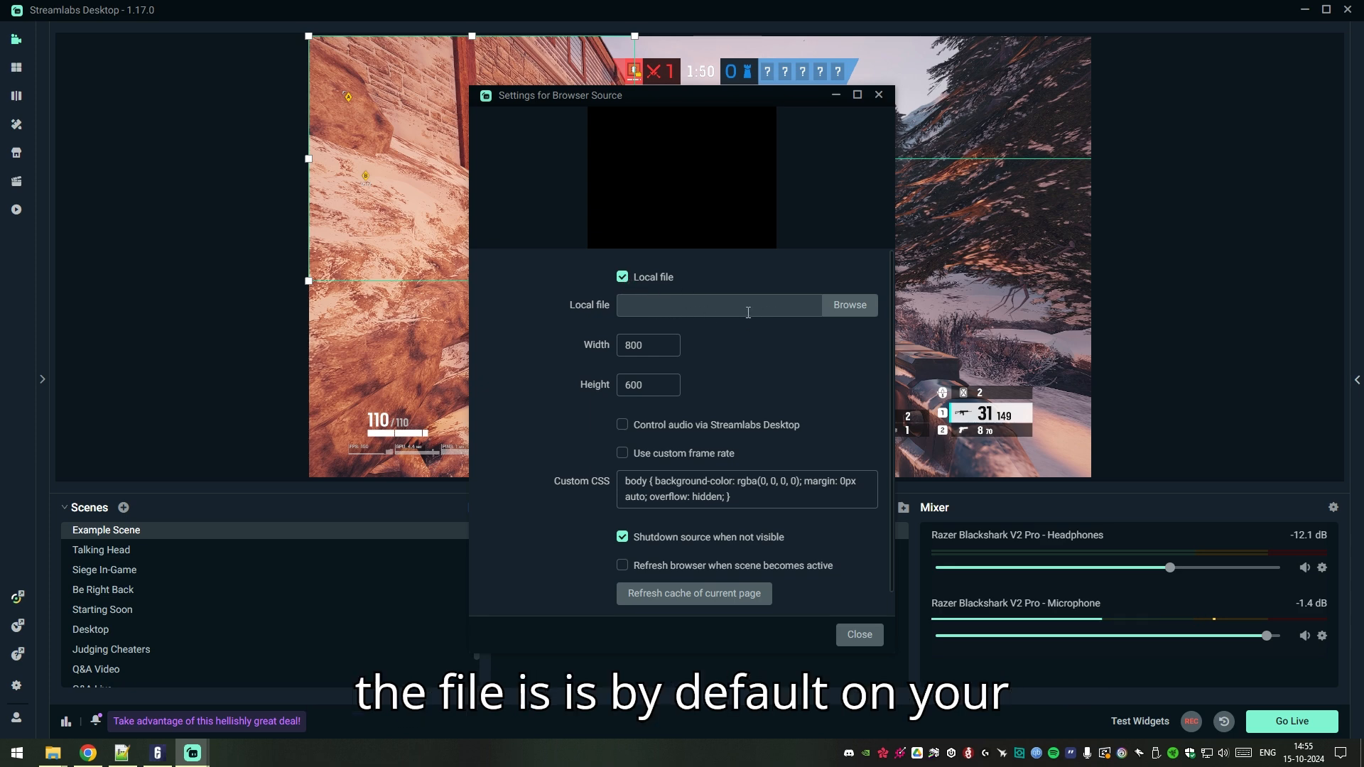
{"action": "left_click", "coordinate": [845, 313]}
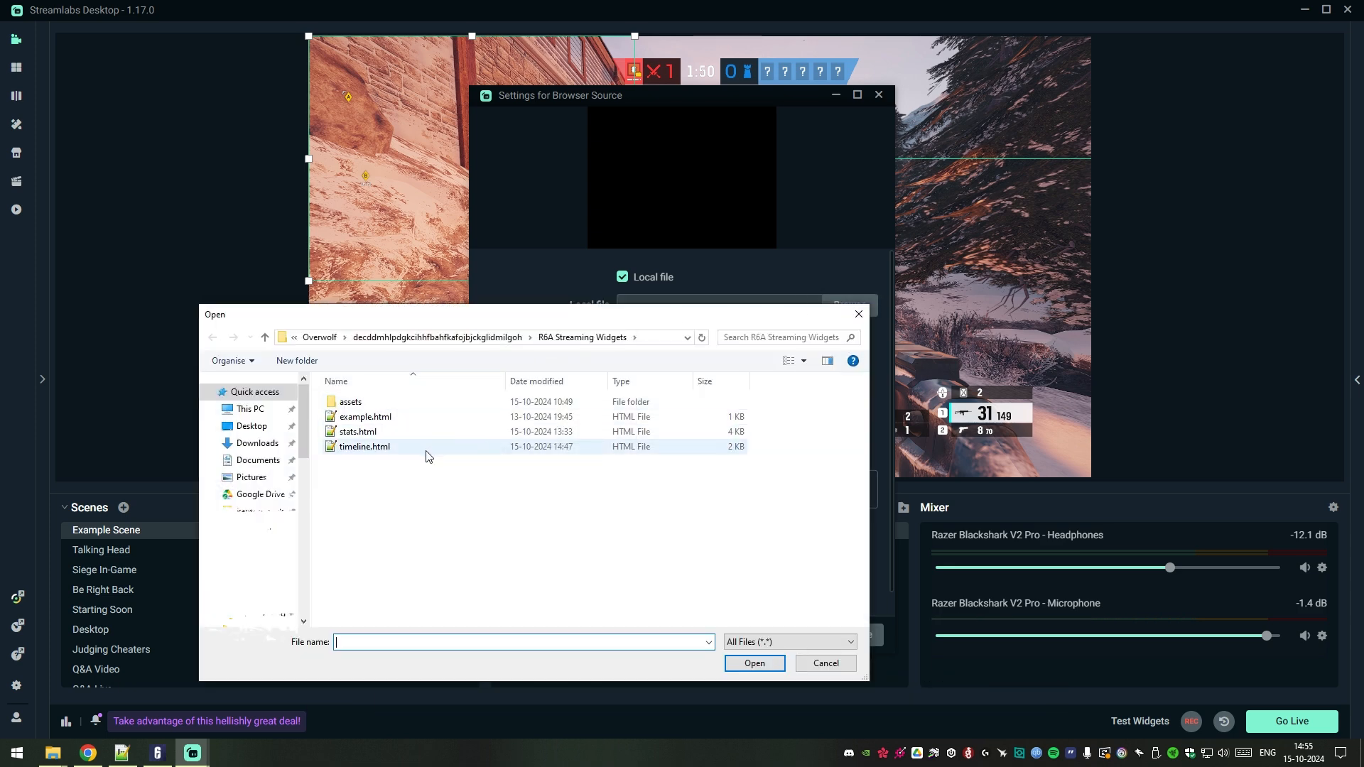
{"action": "left_click", "coordinate": [348, 452]}
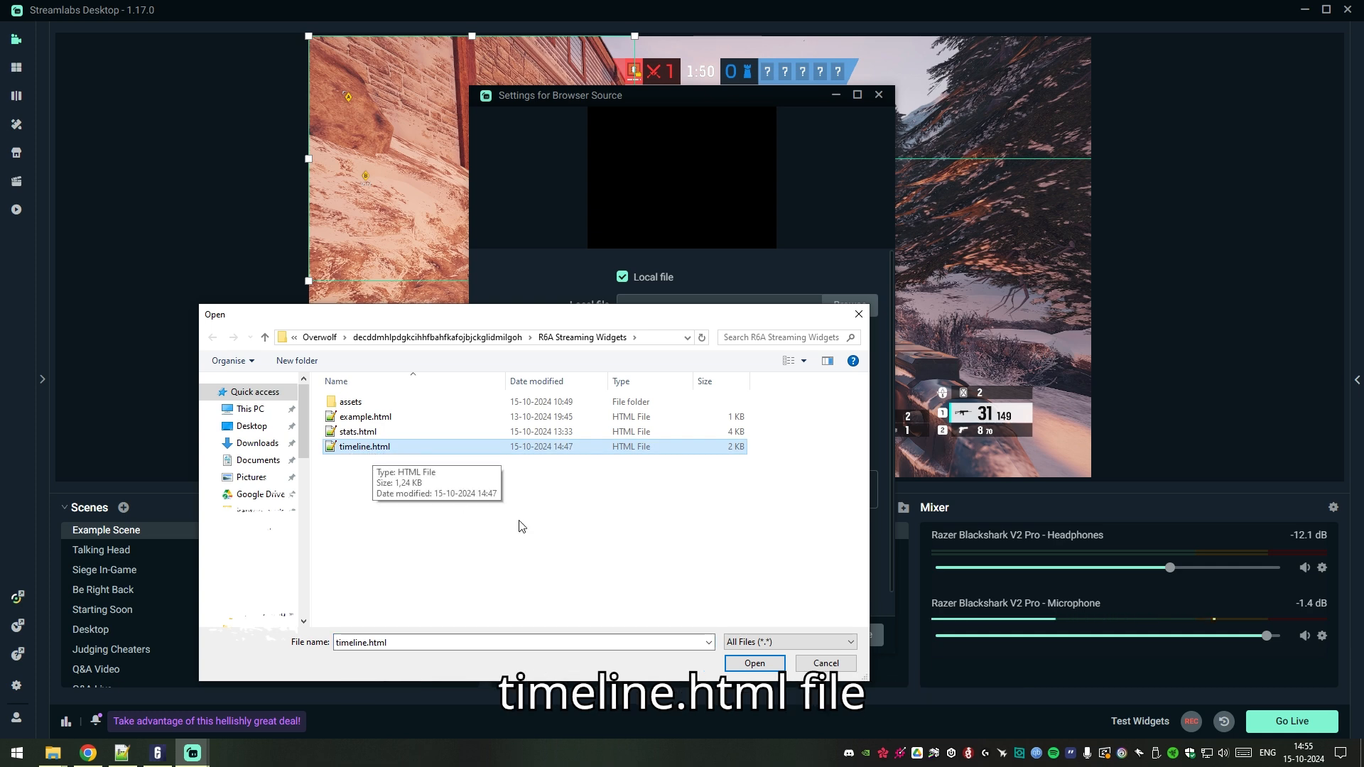
{"action": "left_click", "coordinate": [753, 663]}
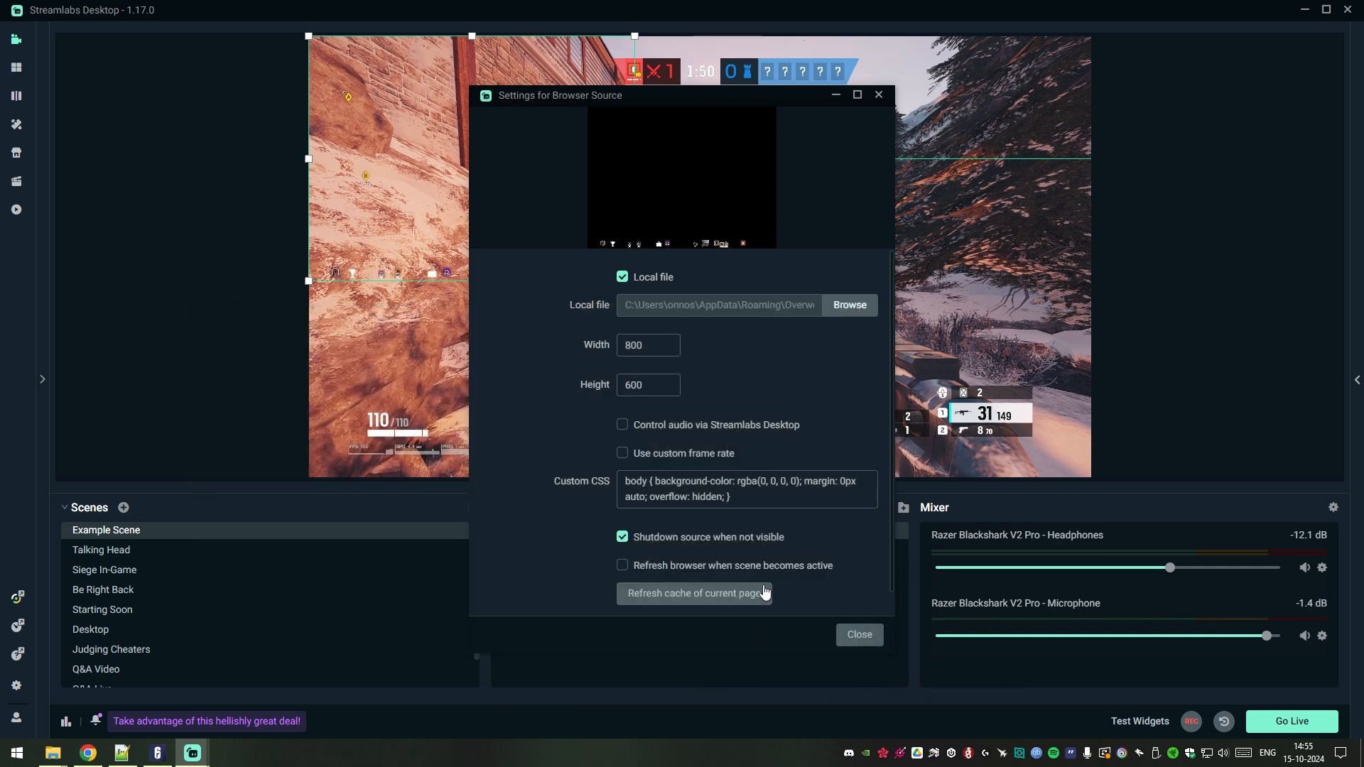
Step: Set the browser source's width to 1920 and height to 50, and close its settings
{"action": "left_click_drag", "start_coordinate": [650, 348], "coordinate": [608, 345]}
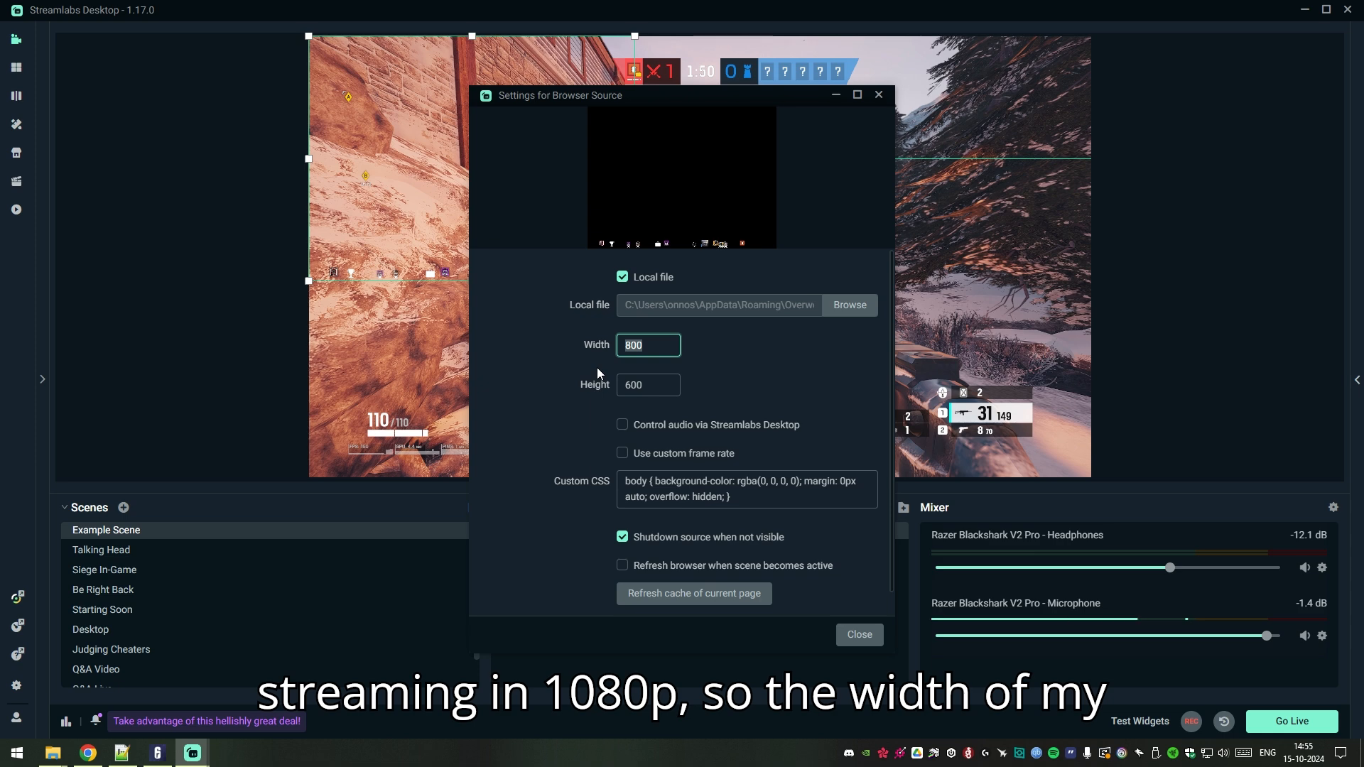
{"action": "type", "text": "1920"}
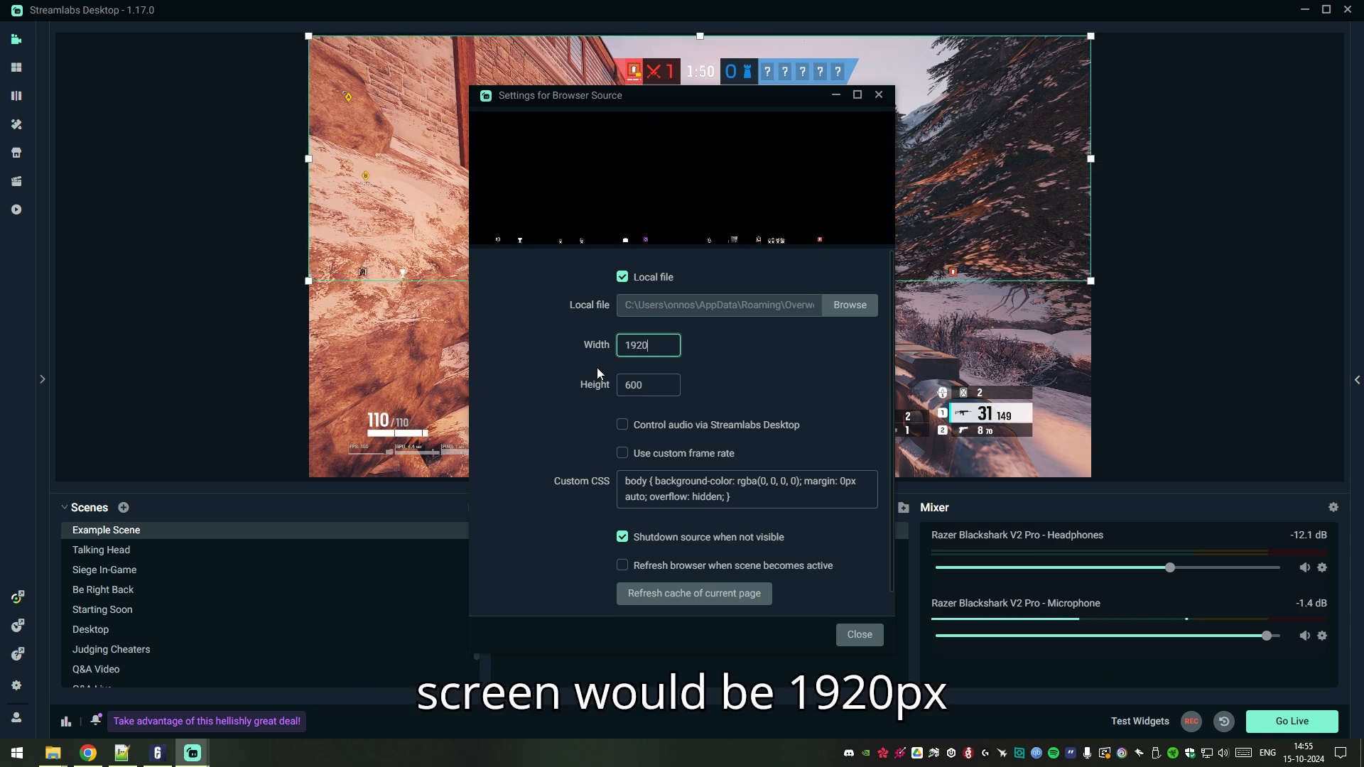
{"action": "key", "text": "Tab"}
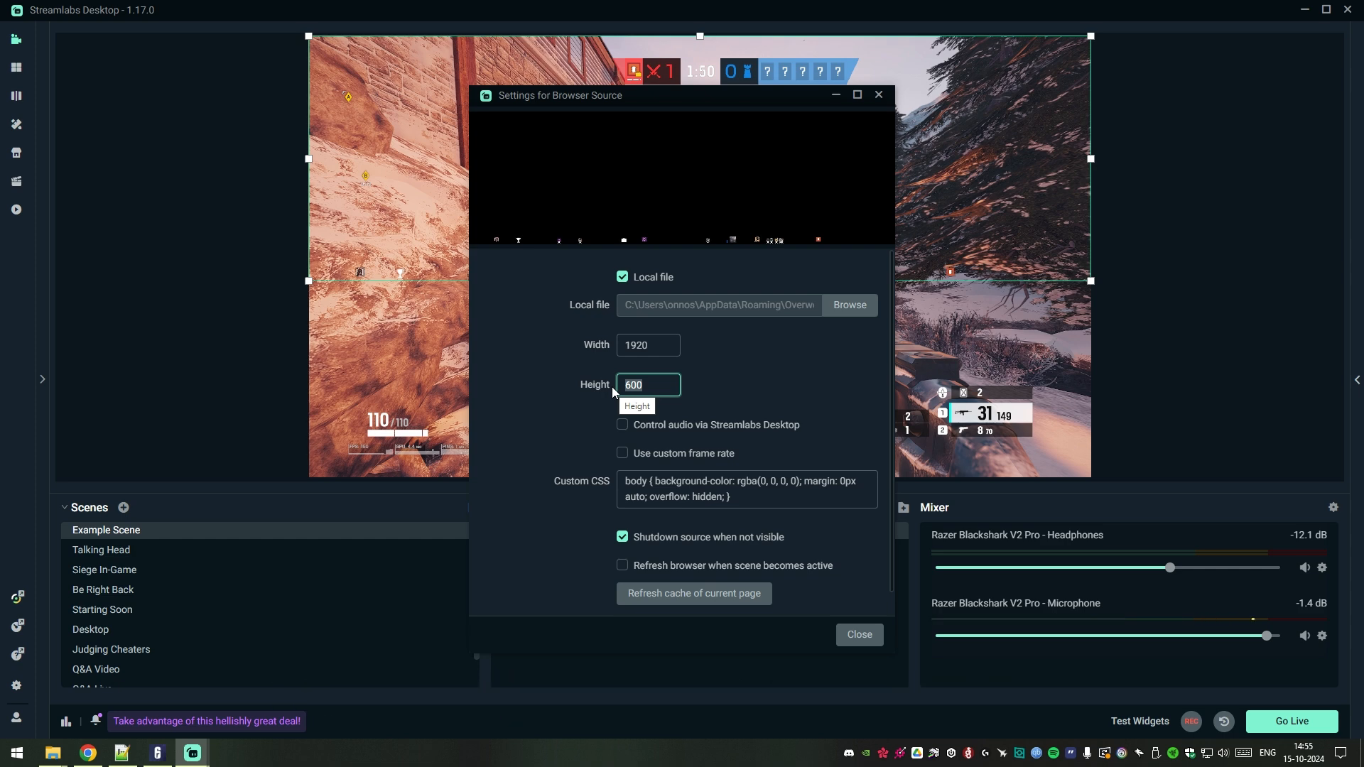
{"action": "type", "text": "50"}
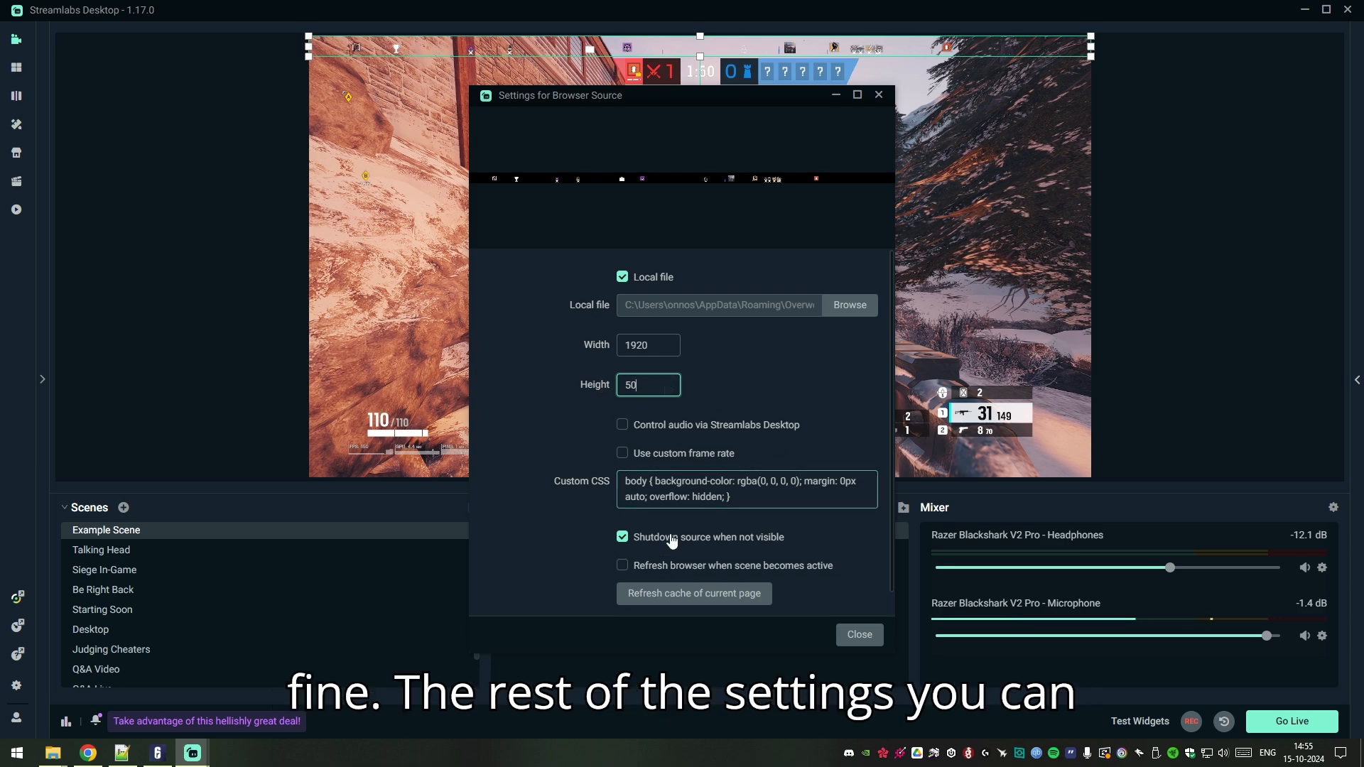
{"action": "left_click", "coordinate": [857, 633]}
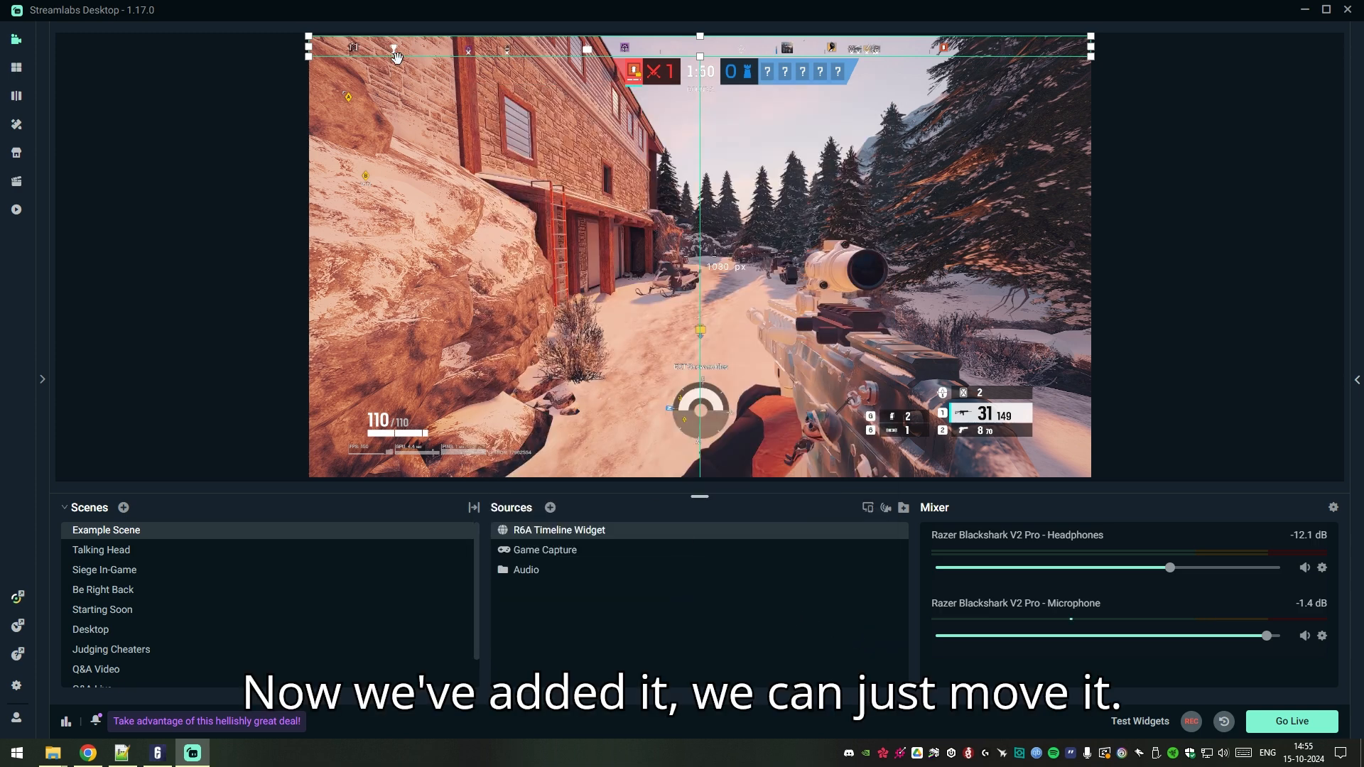
Step: Move the timeline widget strip from the upper edge to the lower edge of the scene preview
{"action": "left_click_drag", "start_coordinate": [394, 49], "coordinate": [397, 471]}
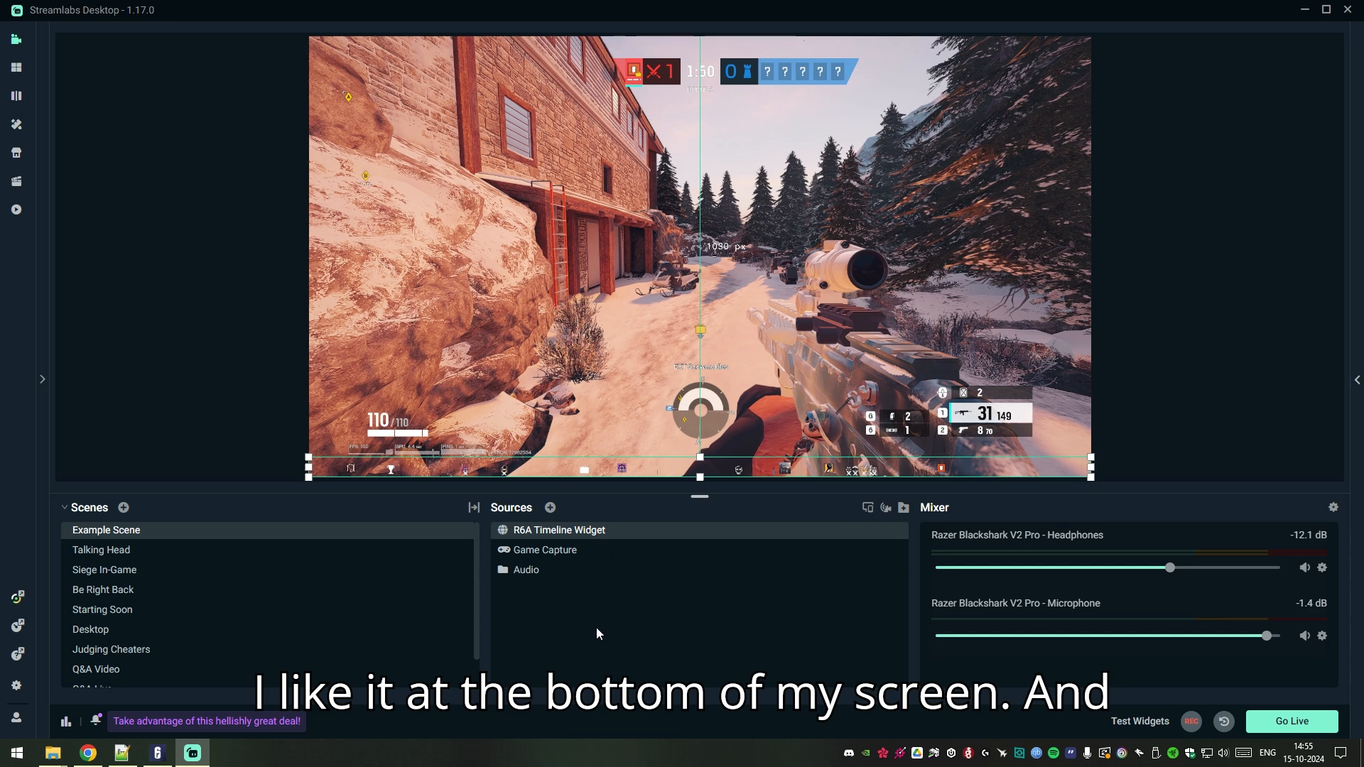
{"action": "left_click", "coordinate": [1144, 377]}
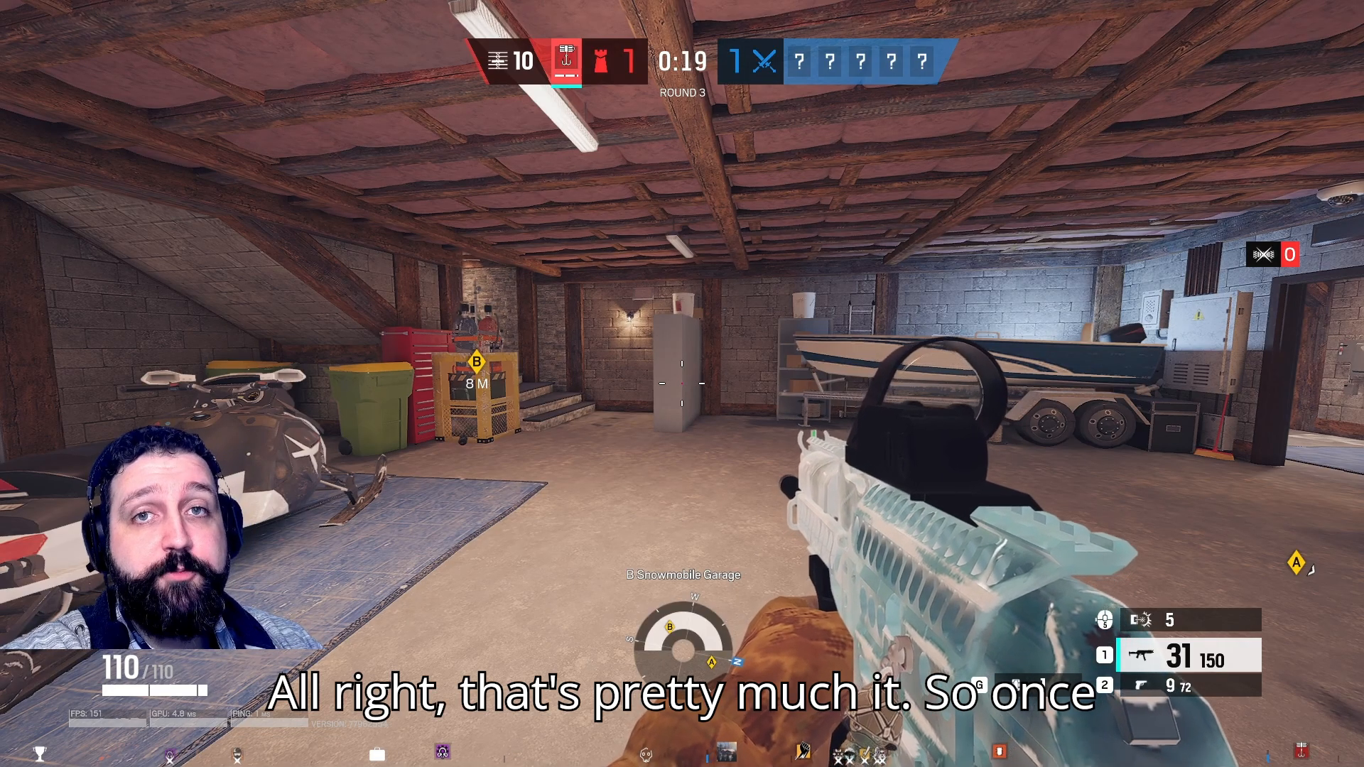
Step: Switch to the game, review the widget files location and Timeline Widget options in R6 Analyst's streaming settings, and return to play
{"action": "key", "text": "ctrl+Tab"}
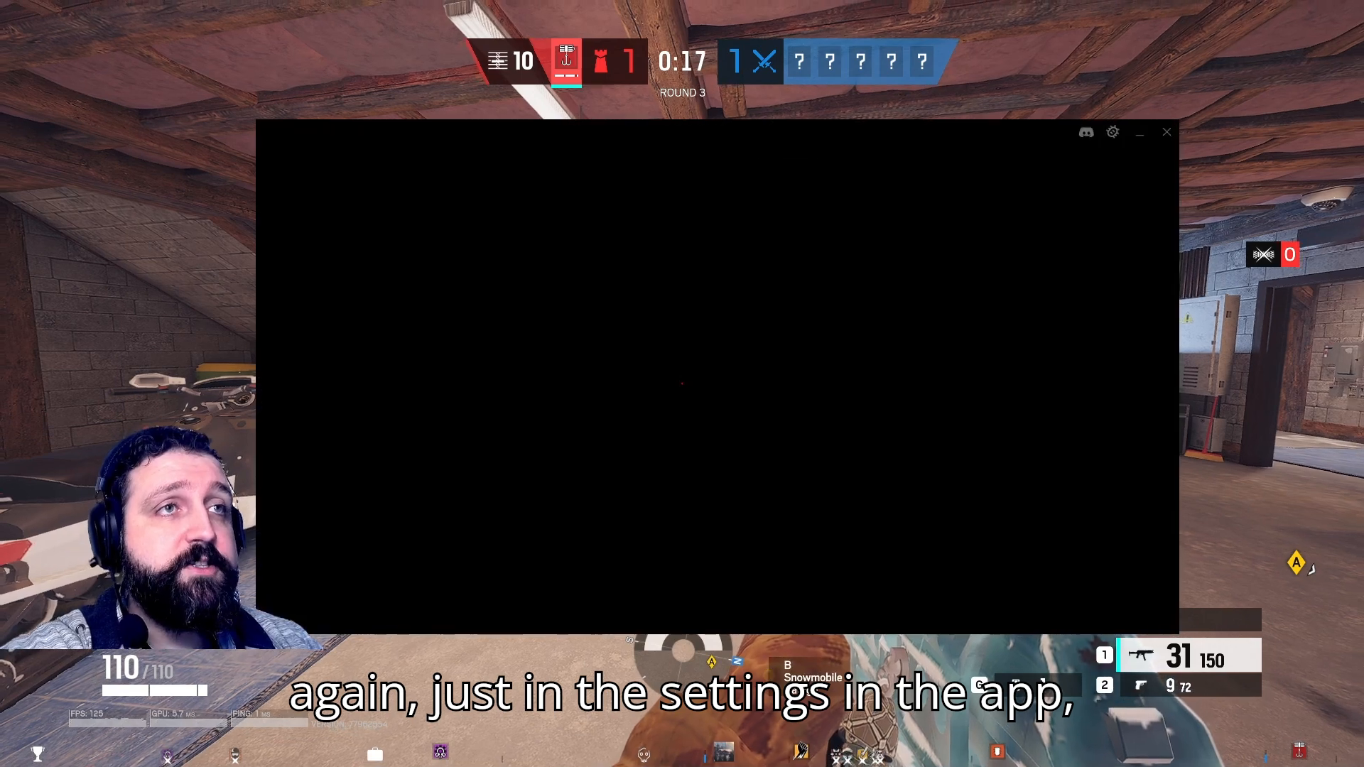
{"action": "key", "text": "Escape"}
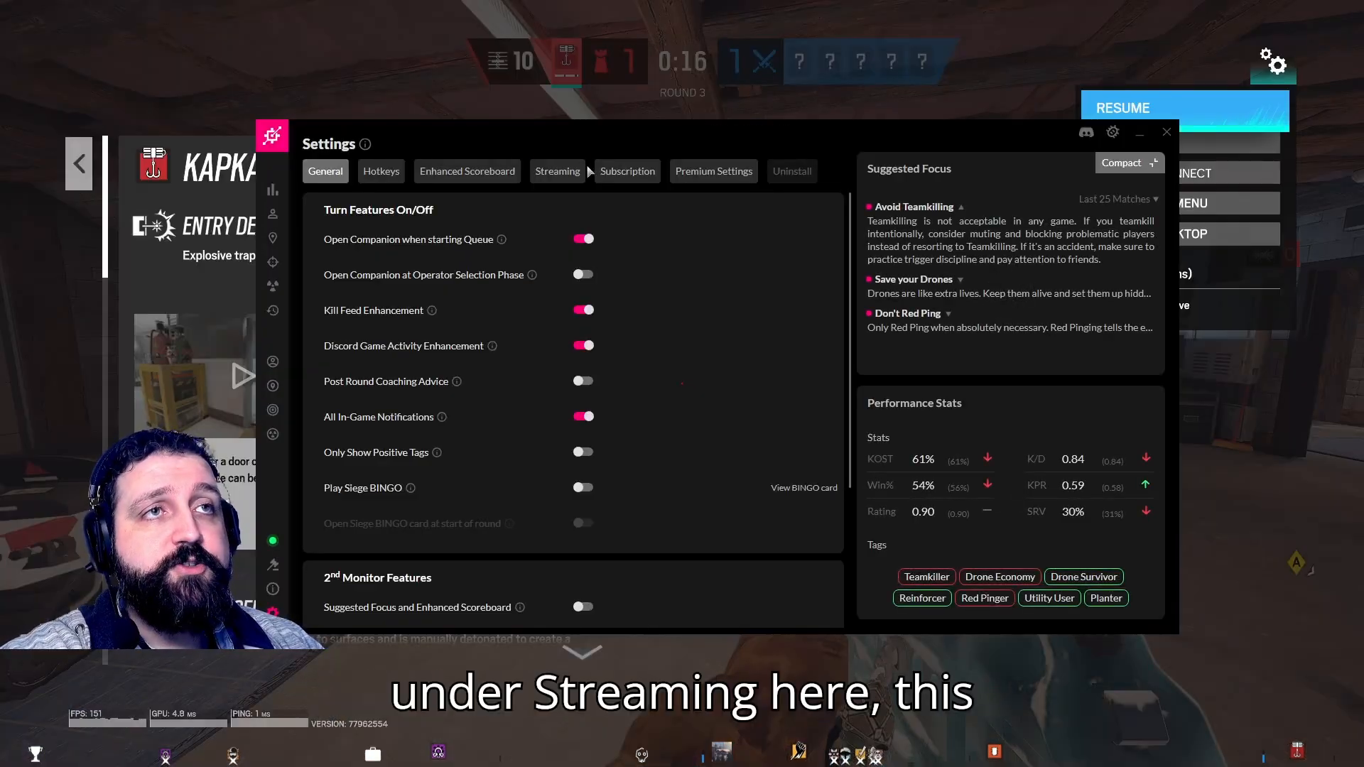
{"action": "left_click", "coordinate": [558, 172]}
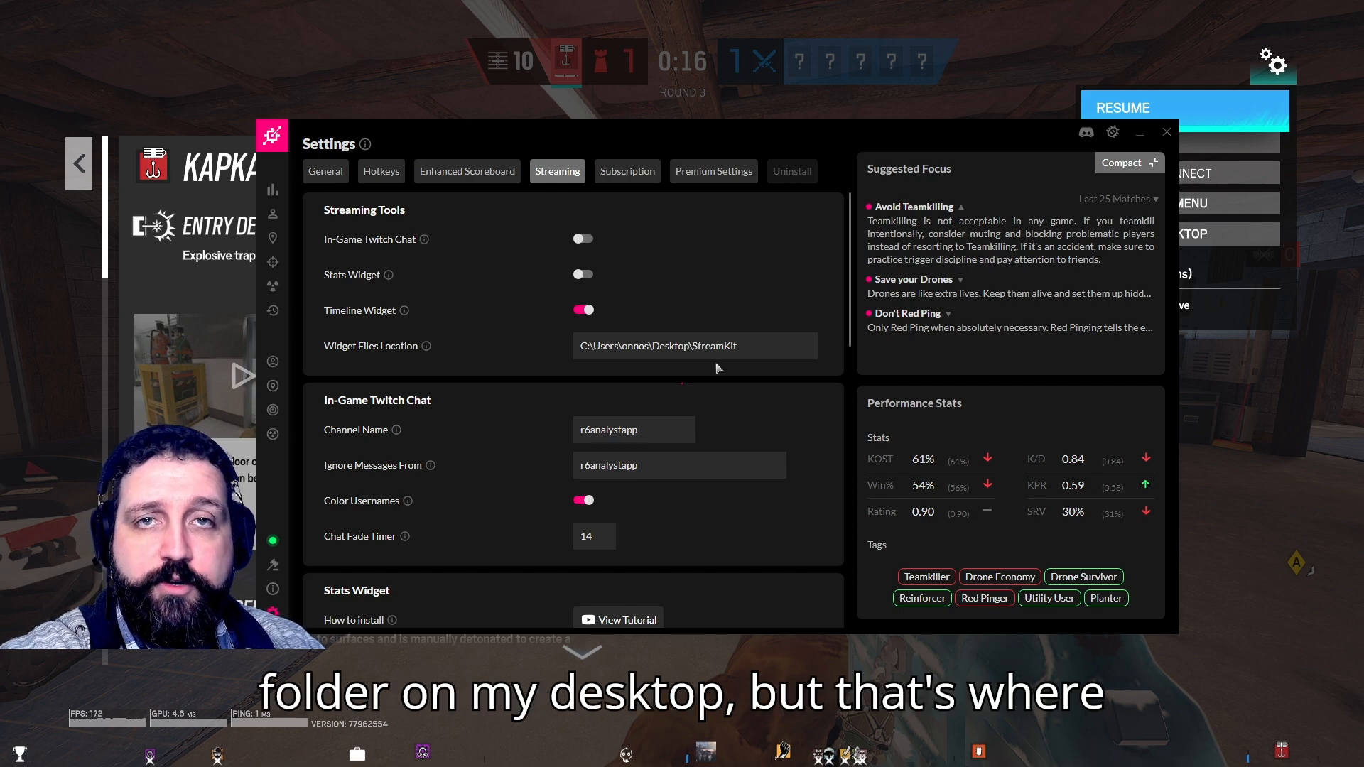
{"action": "left_click_drag", "start_coordinate": [850, 281], "coordinate": [867, 559]}
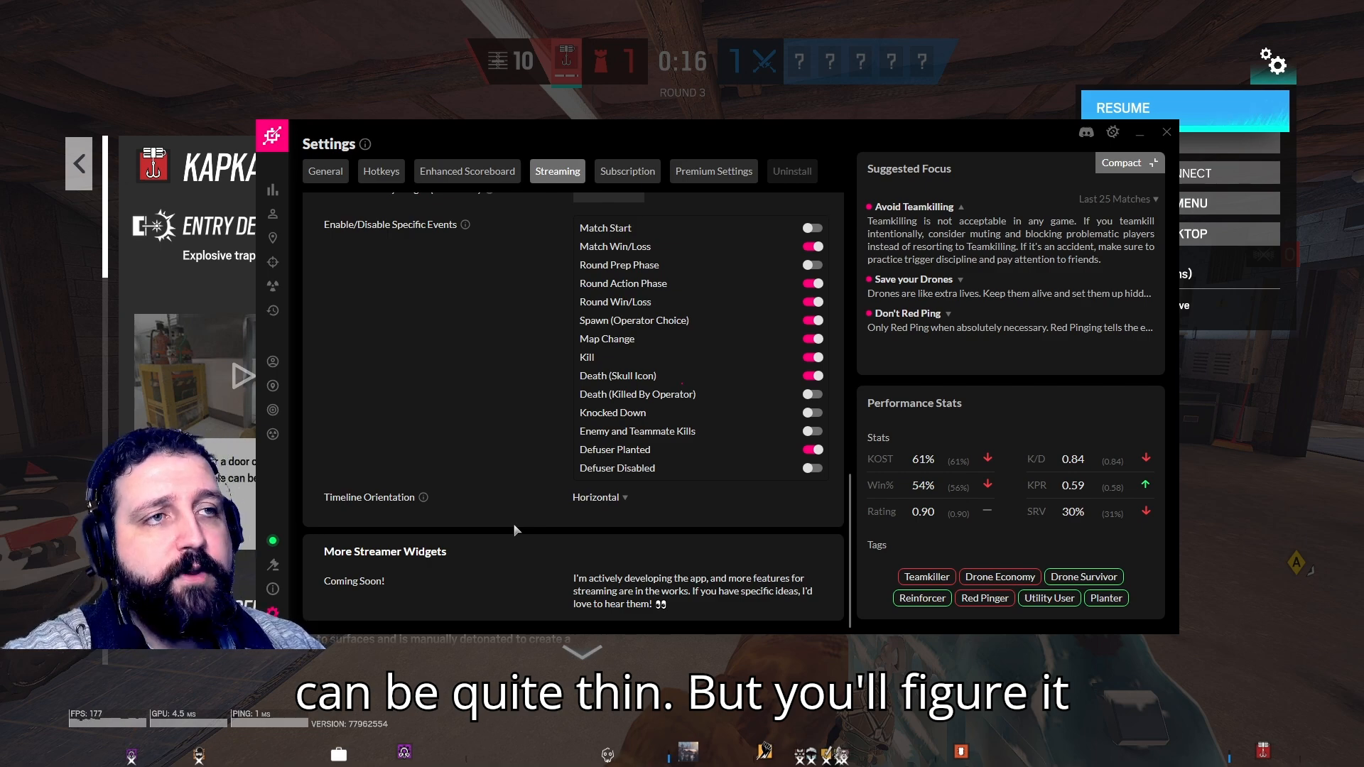
{"action": "left_click", "coordinate": [1141, 132]}
{"action": "left_click", "coordinate": [1144, 115]}
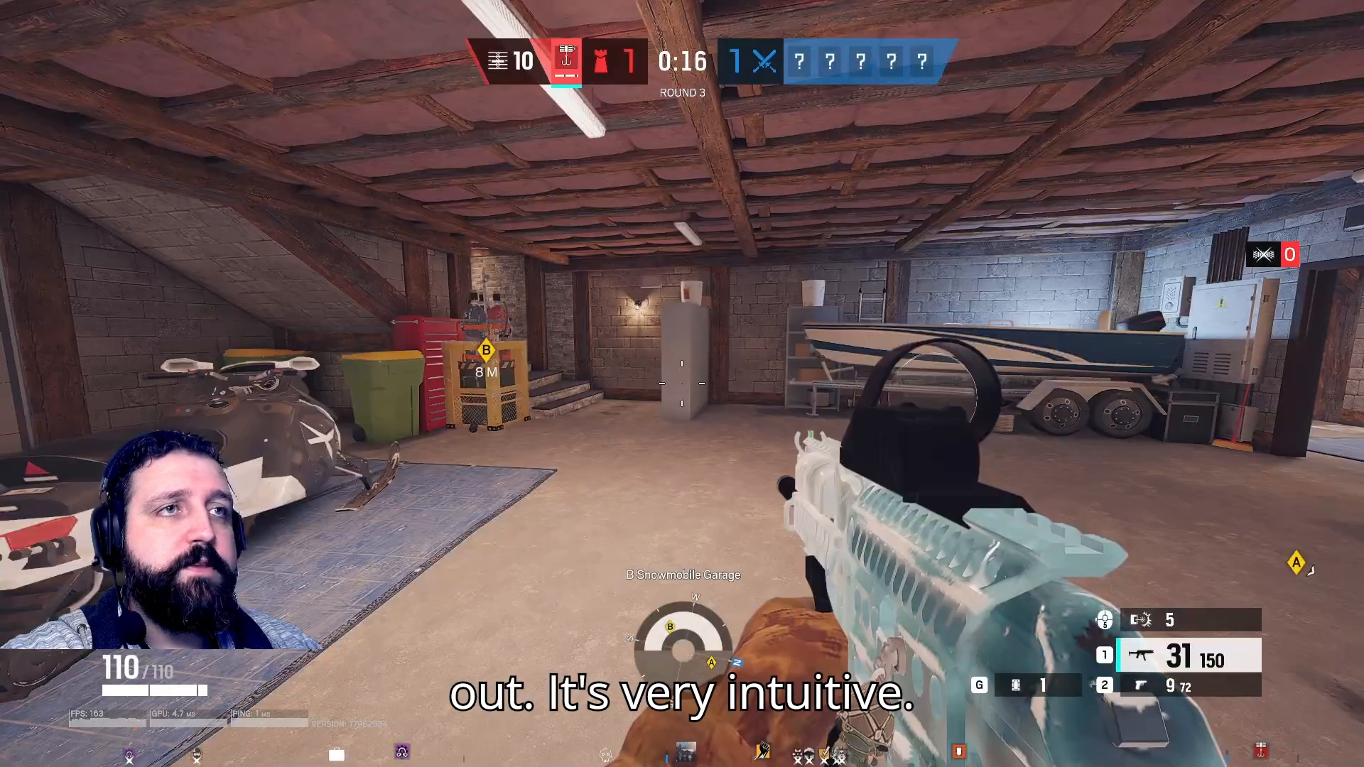